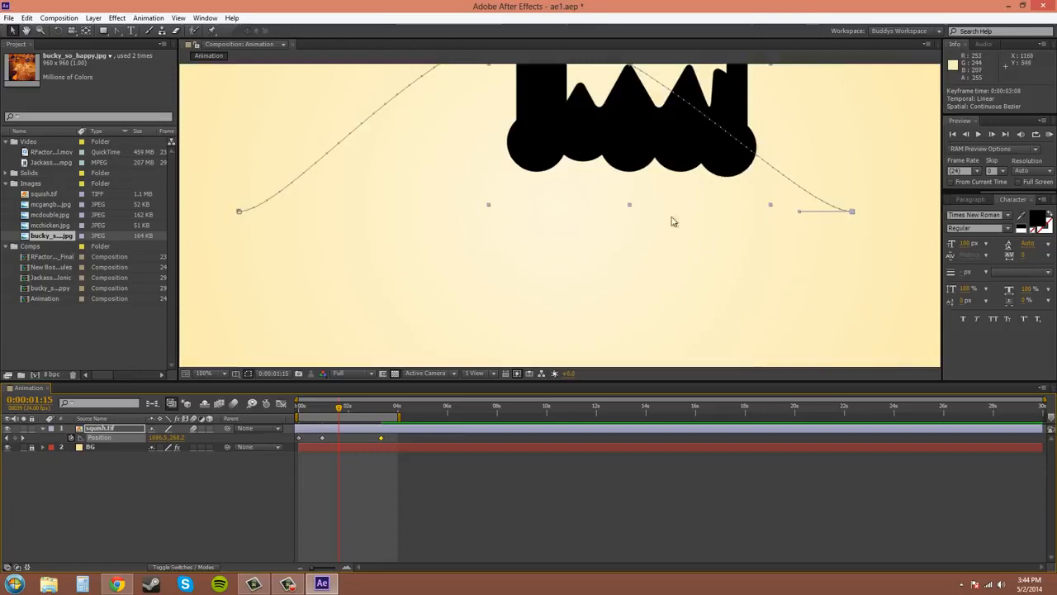
- Examine squish.tif and its curved motion path in the composition at 100% and 200% magnification
left_click_drag(671, 223, 657, 353)
scroll(782, 263, "up", 1)
scroll(751, 257, "down", 1)
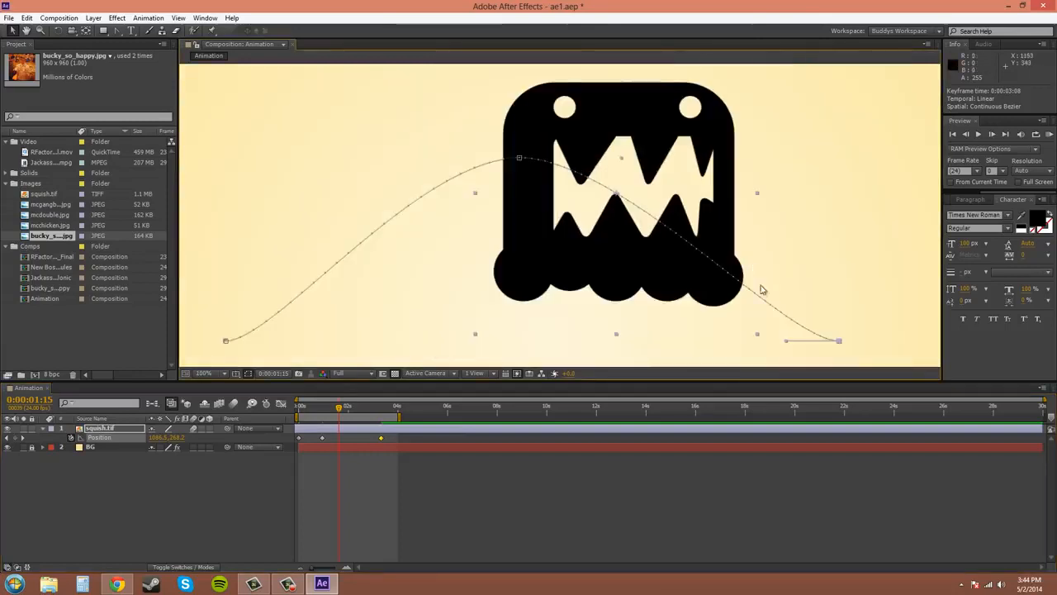
left_click_drag(735, 307, 775, 280)
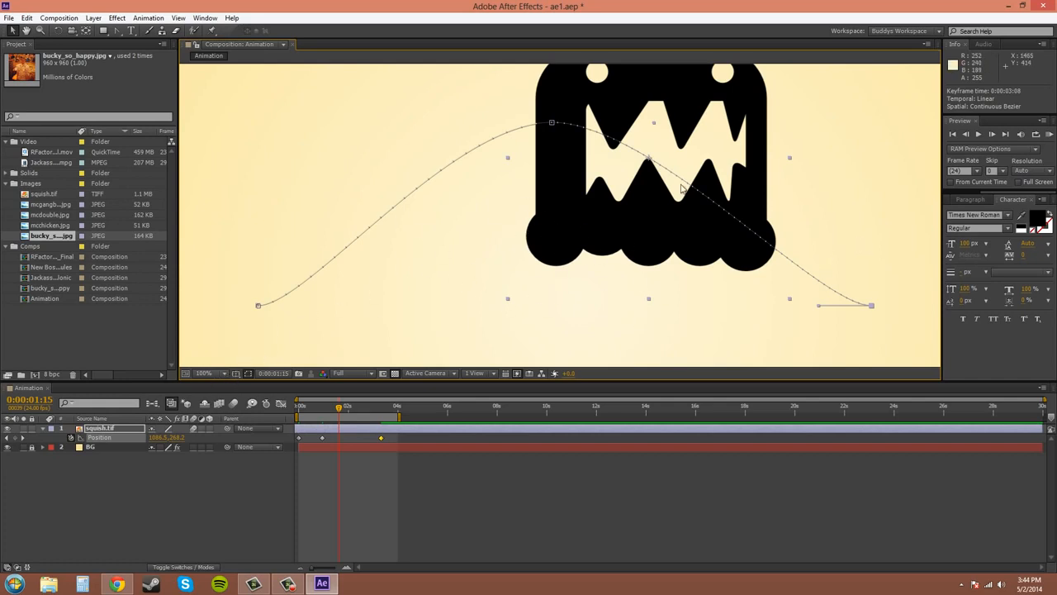
left_click(40, 30)
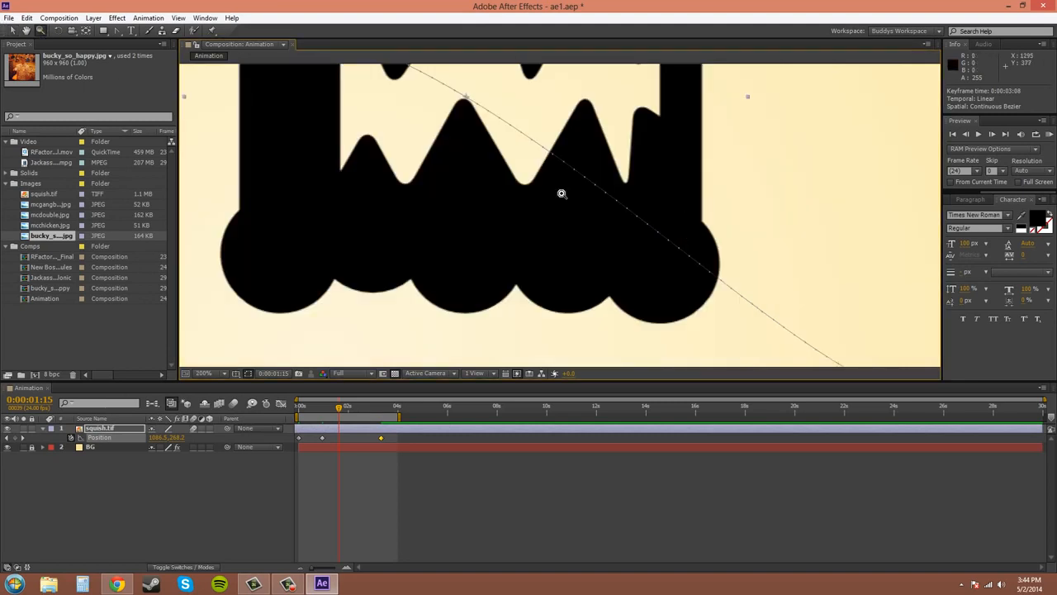
left_click(600, 234)
left_click(614, 230, "alt")
left_click(13, 29)
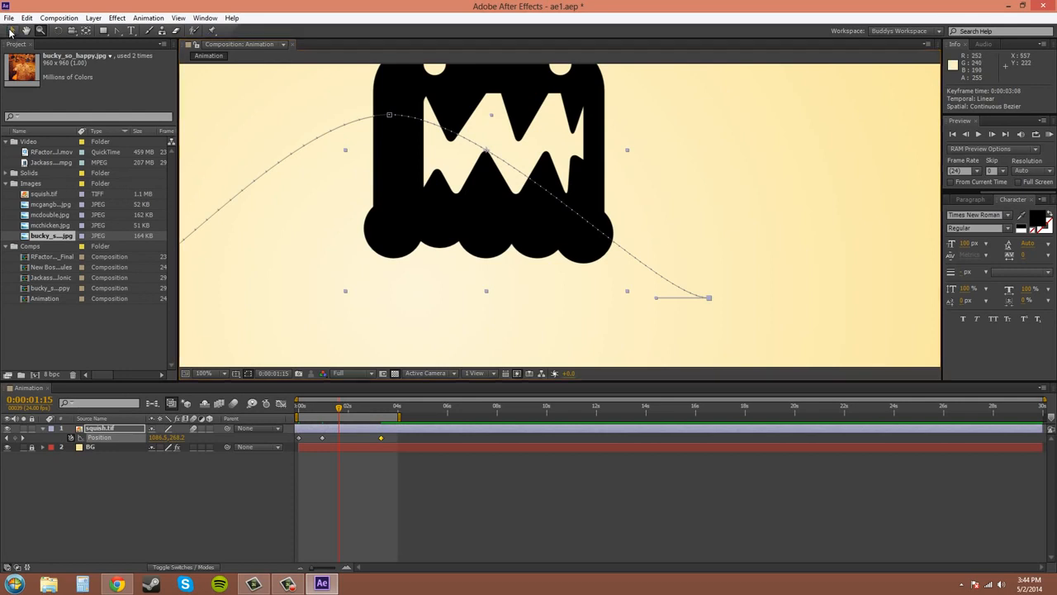
left_click_drag(651, 194, 813, 195)
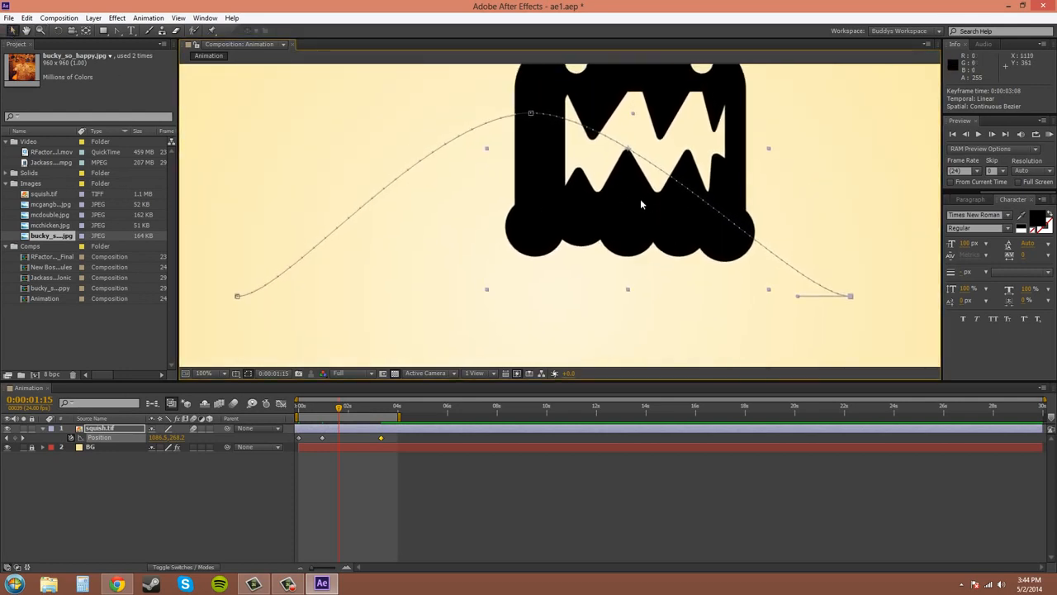
left_click_drag(639, 198, 524, 227)
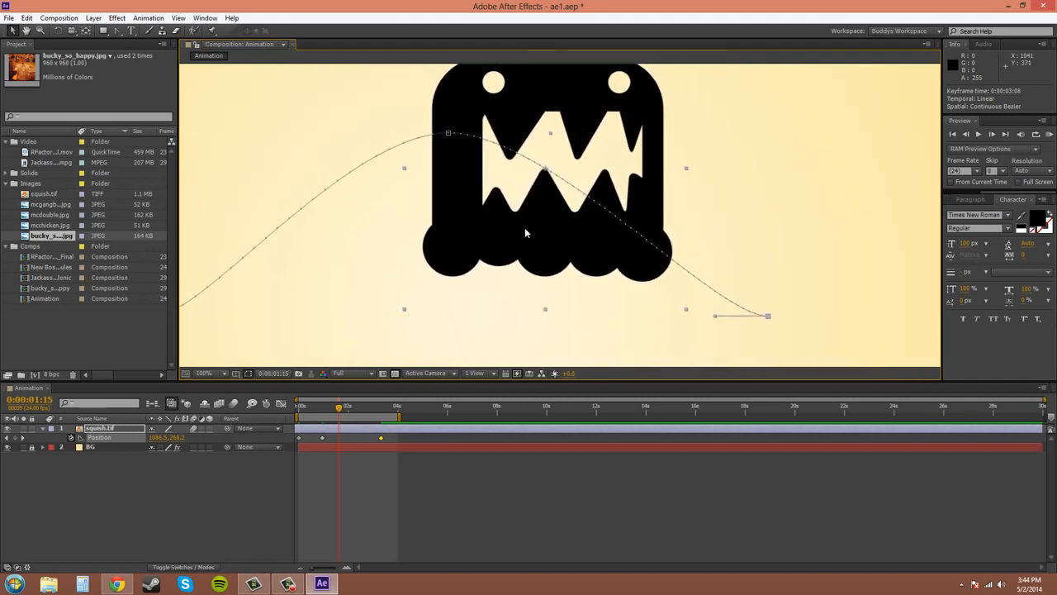
key("period")
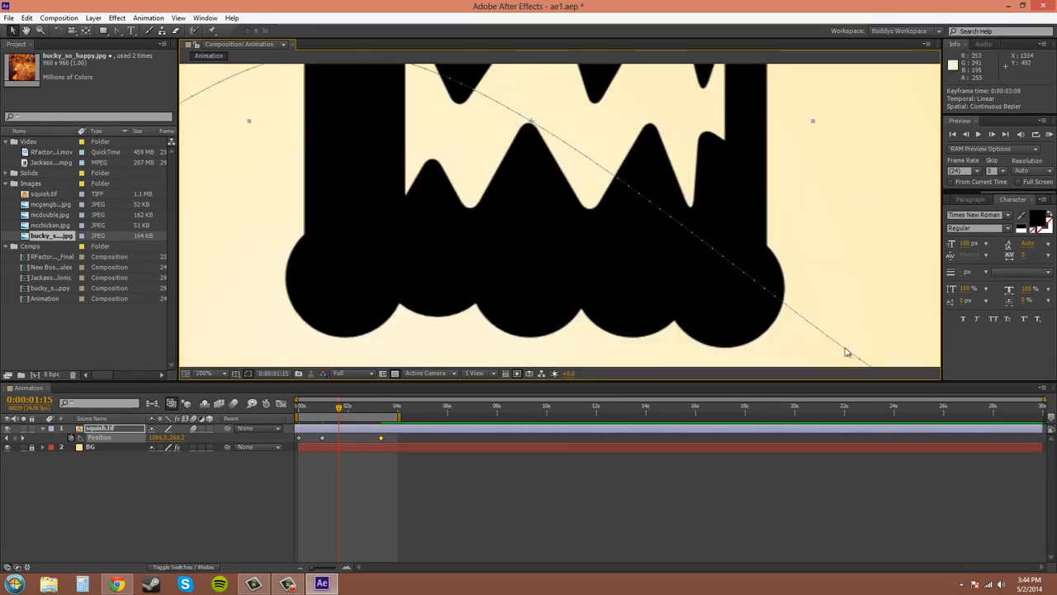
left_click_drag(515, 290, 869, 330)
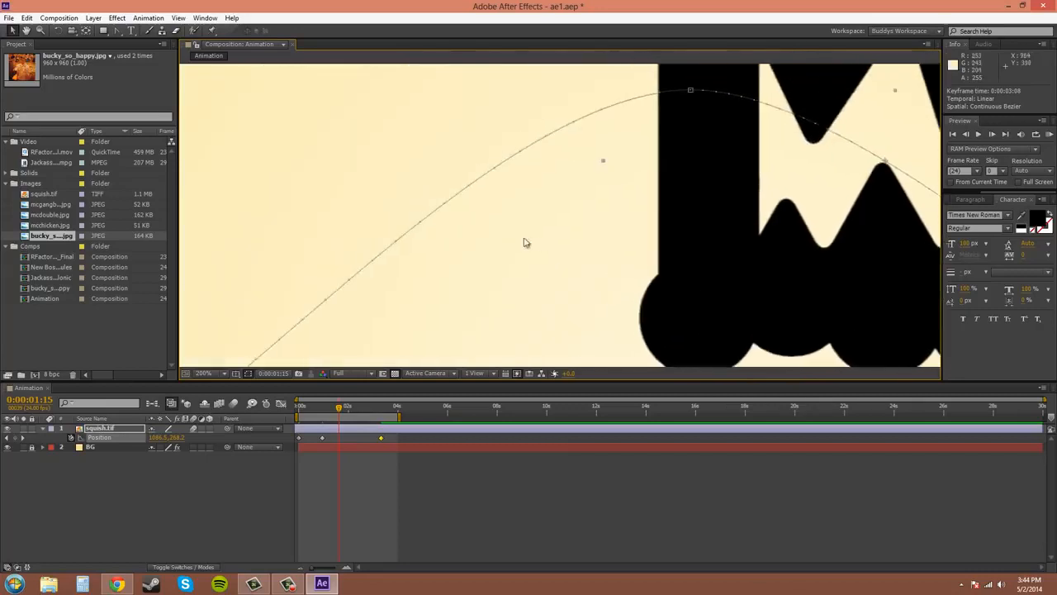
left_click_drag(541, 234, 688, 220)
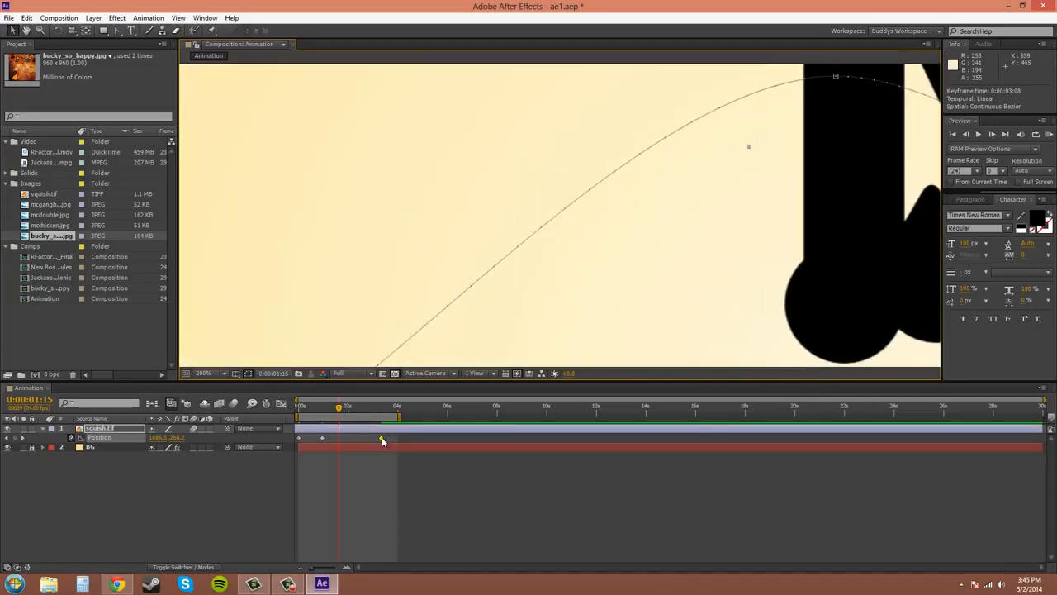
left_click_drag(720, 318, 548, 259)
scroll(557, 254, "down", 1)
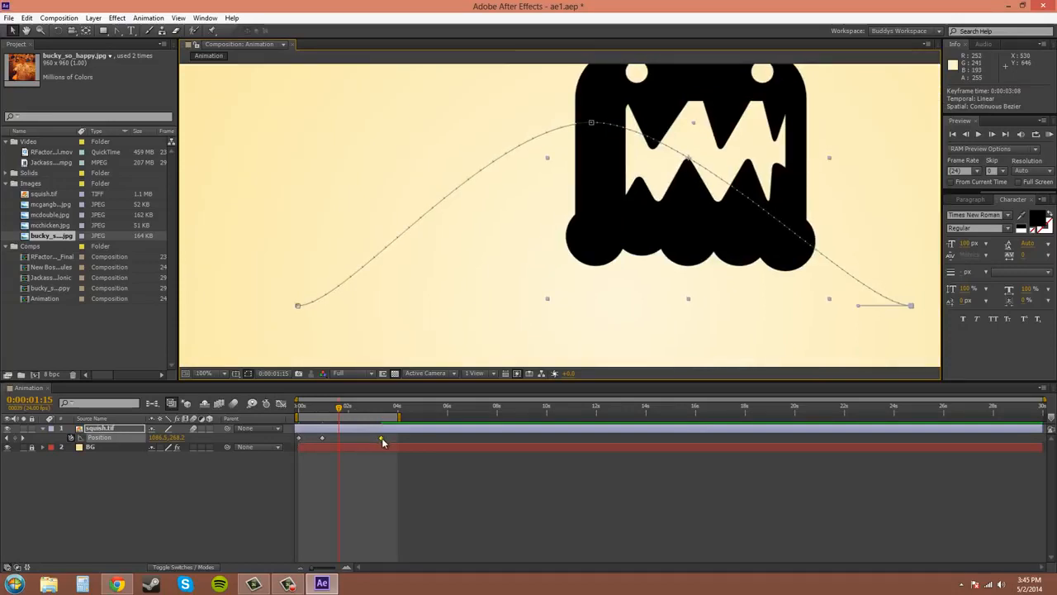
- Try retiming the last Position keyframe of squish.tif to 0:00:01:15 and on to 0:00:02:14, and undo the last move
left_click_drag(382, 437, 339, 440)
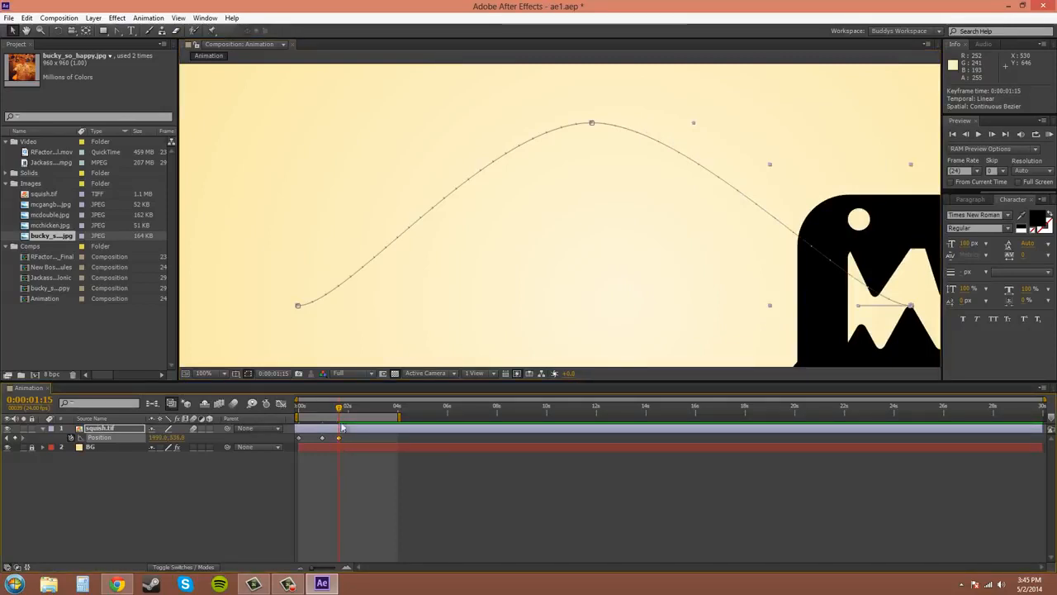
left_click_drag(339, 408, 362, 408)
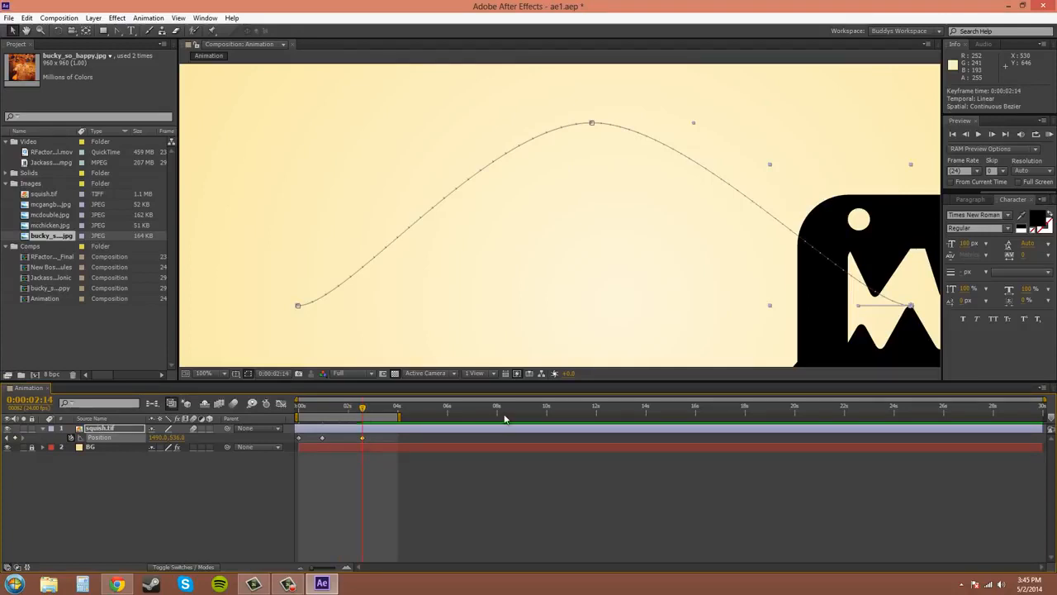
key("ctrl+z")
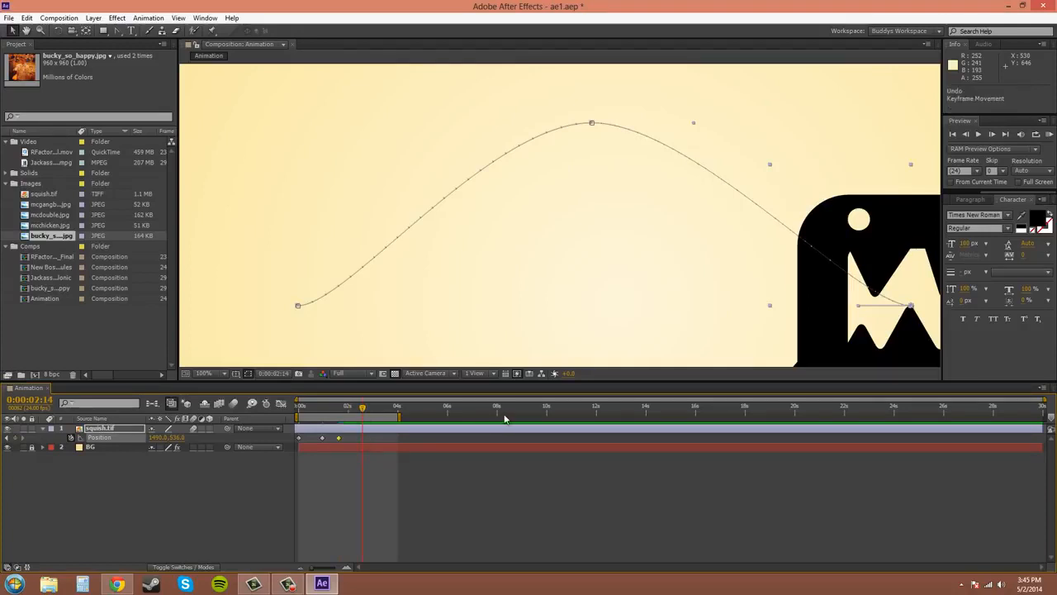
- Retime the last Position keyframe of squish.tif to 0:00:02:00 and show the whole composition at 50%
left_click(357, 408)
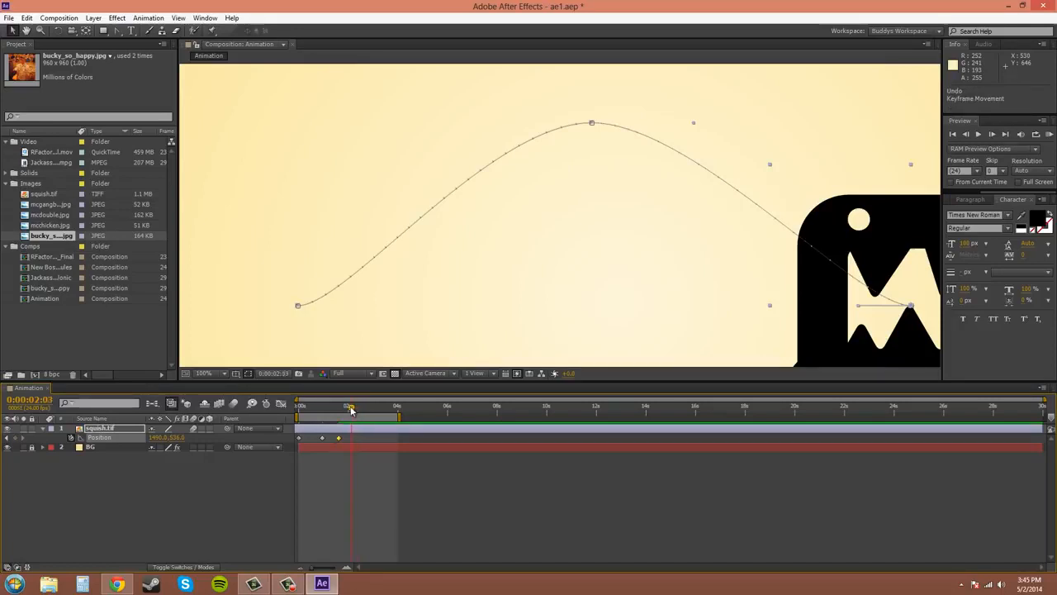
left_click_drag(349, 410, 353, 412)
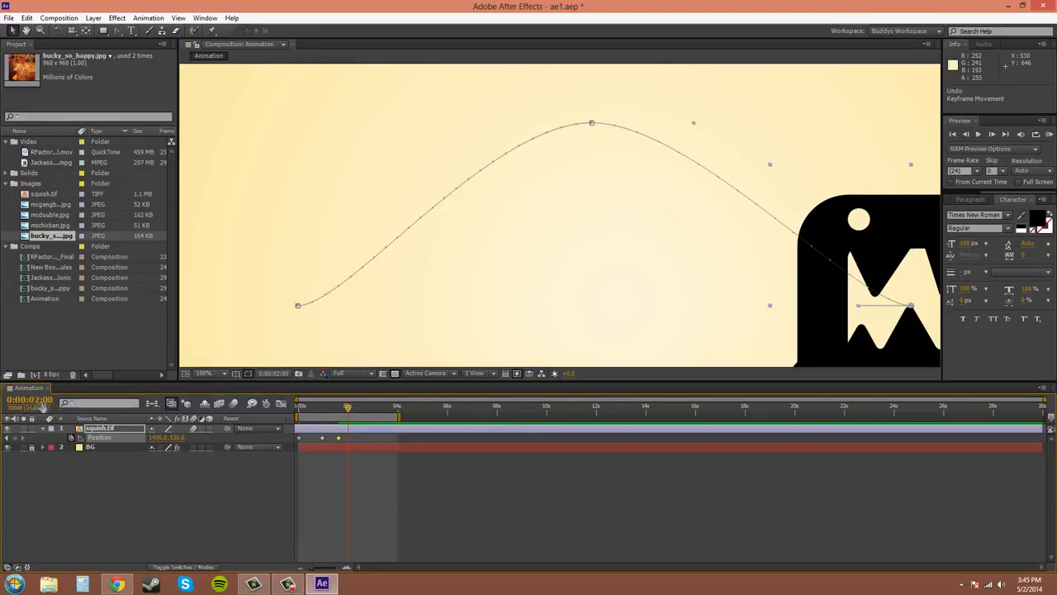
left_click(340, 439)
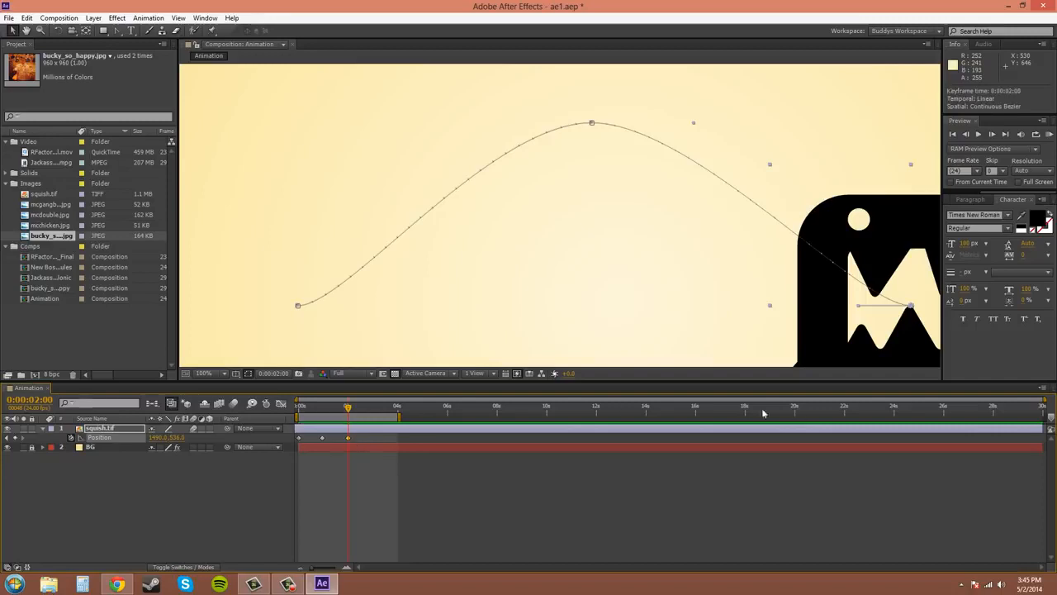
scroll(689, 270, "down", 2)
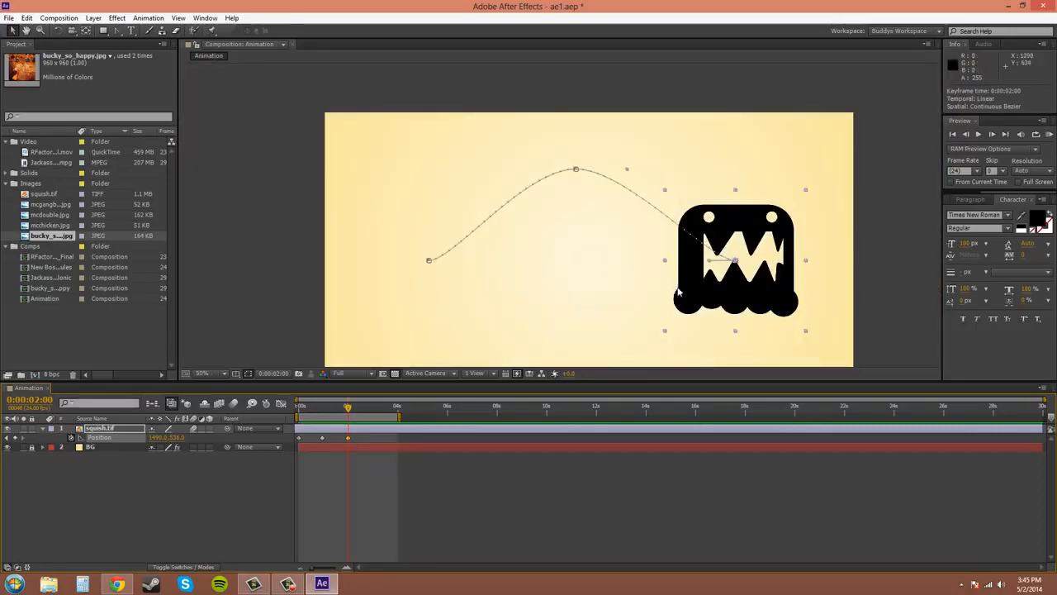
mouse_move(588, 251)
left_mouse_down()
mouse_move(587, 236)
mouse_move(591, 245)
left_mouse_up()
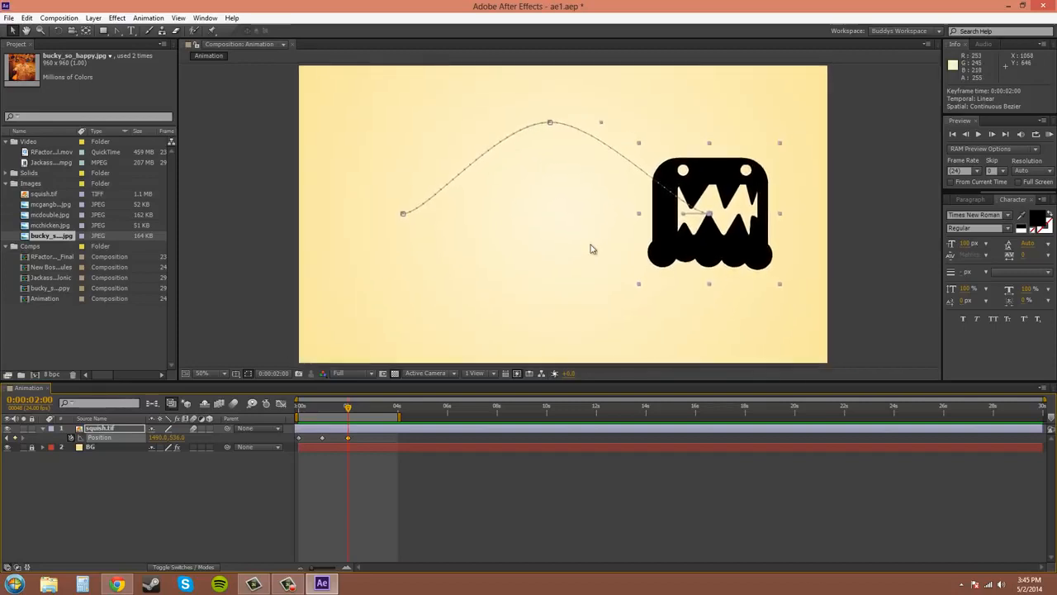
- From time zero, move the end point of the squish.tif motion path to about 1498, 560 and check it at 0:00:02:00
left_click_drag(350, 408, 289, 419)
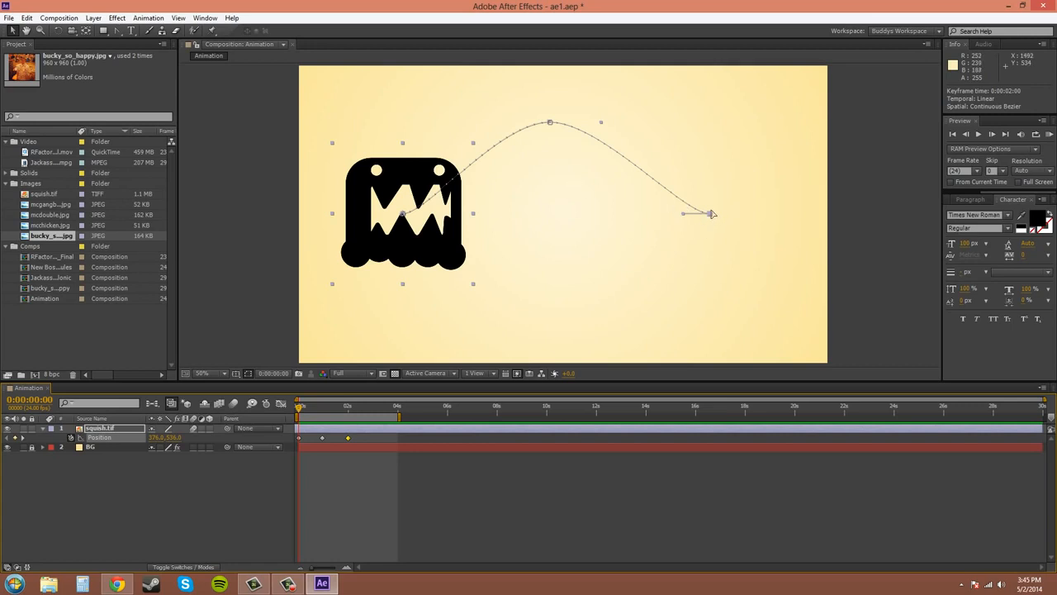
mouse_move(712, 214)
left_mouse_down()
mouse_move(748, 140)
mouse_move(735, 217)
mouse_move(686, 246)
mouse_move(617, 245)
mouse_move(675, 250)
mouse_move(720, 151)
mouse_move(746, 130)
mouse_move(755, 179)
mouse_move(711, 222)
left_mouse_up()
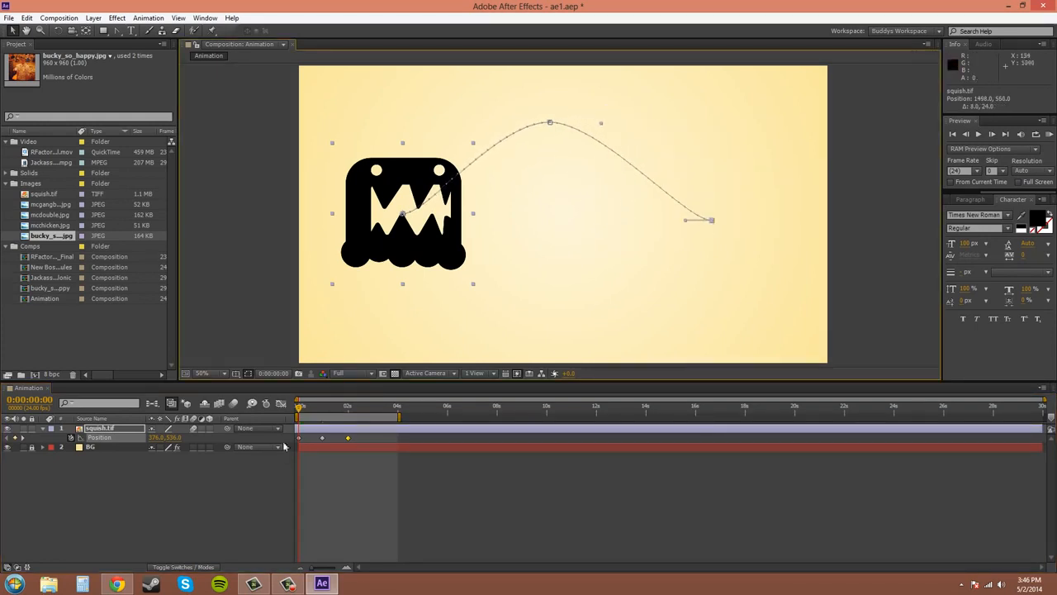
left_click_drag(301, 411, 347, 410)
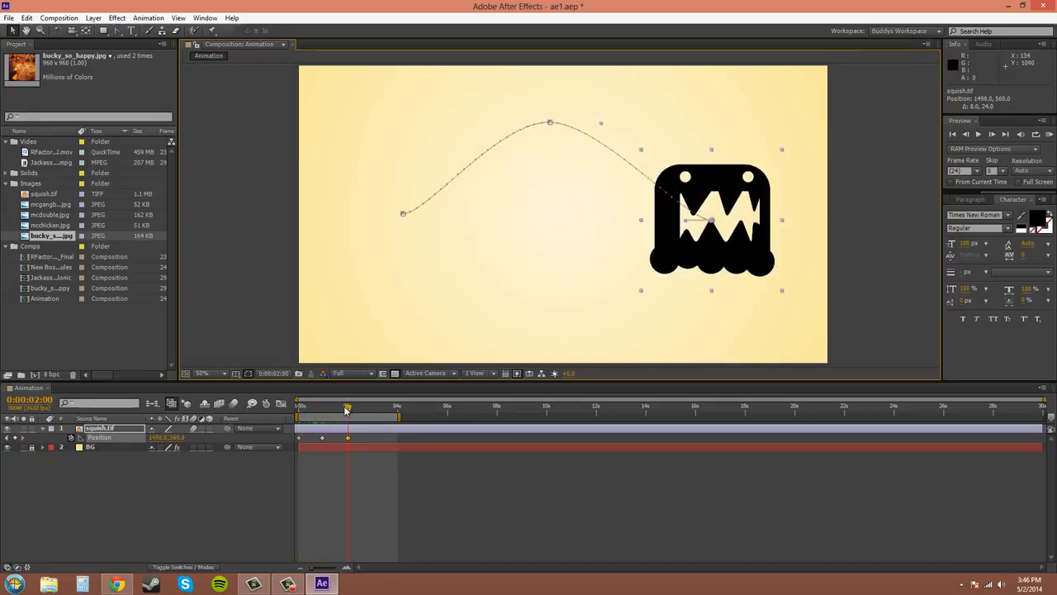
- Try repositioning squish.tif in the composition at 0:00:02:00 to about 1370, 558, and undo the position changes
left_click_drag(712, 223, 664, 228)
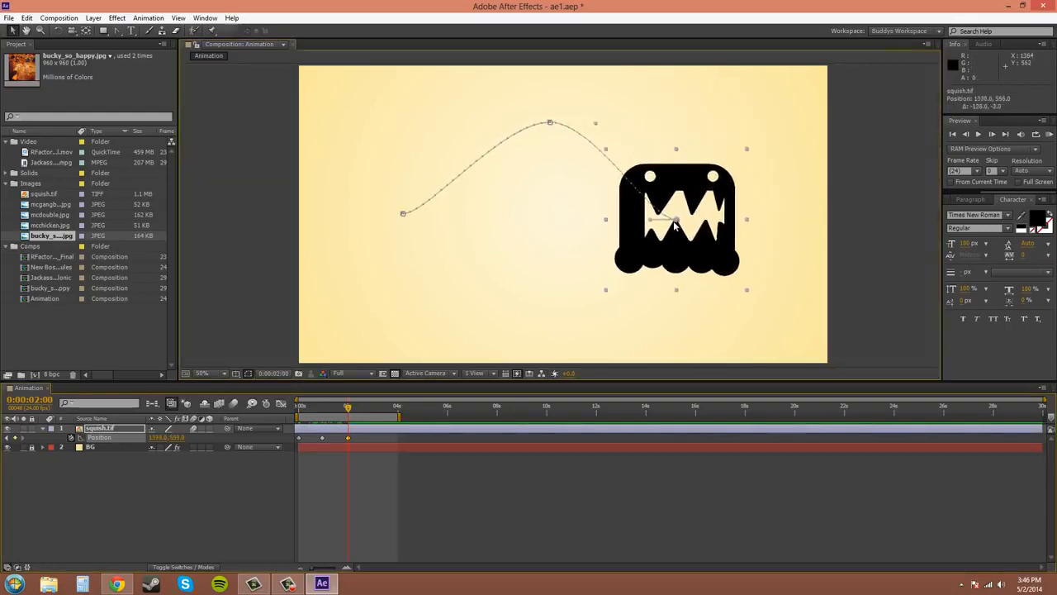
left_click(141, 453)
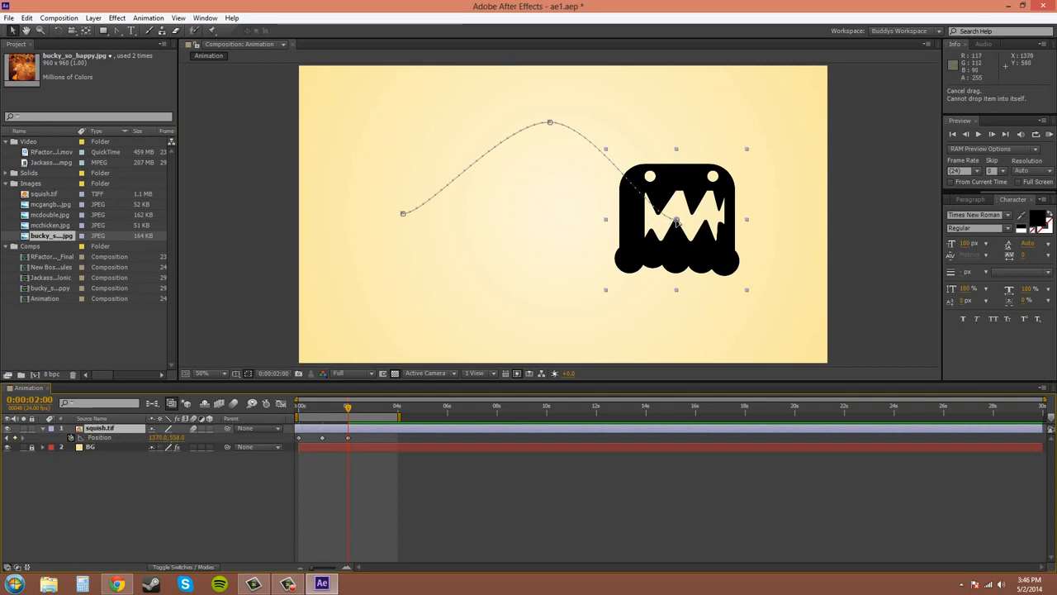
left_click_drag(674, 225, 705, 200)
key("ctrl+z")
key("ctrl+z")
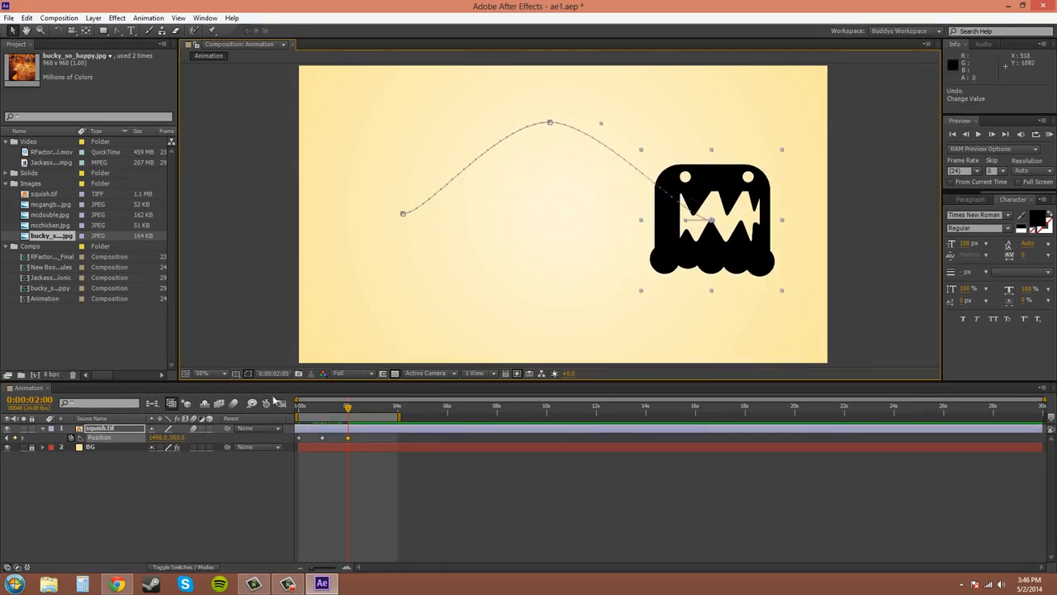
- Scrub from the start to 0:00:02:00, try increasing the Y position of squish.tif to about 615, and undo it
key("Home")
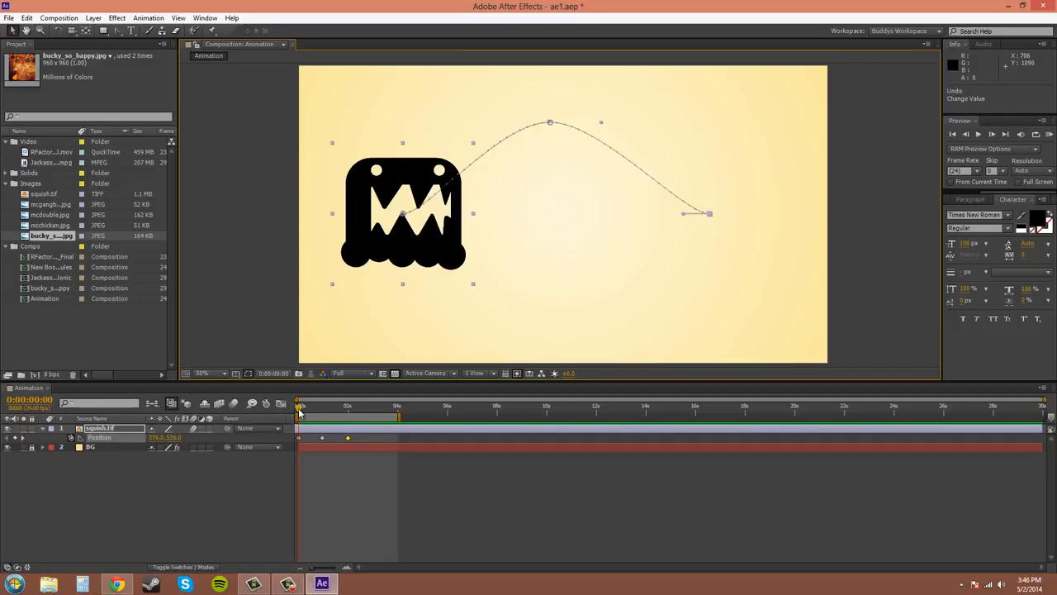
left_click_drag(300, 410, 346, 414)
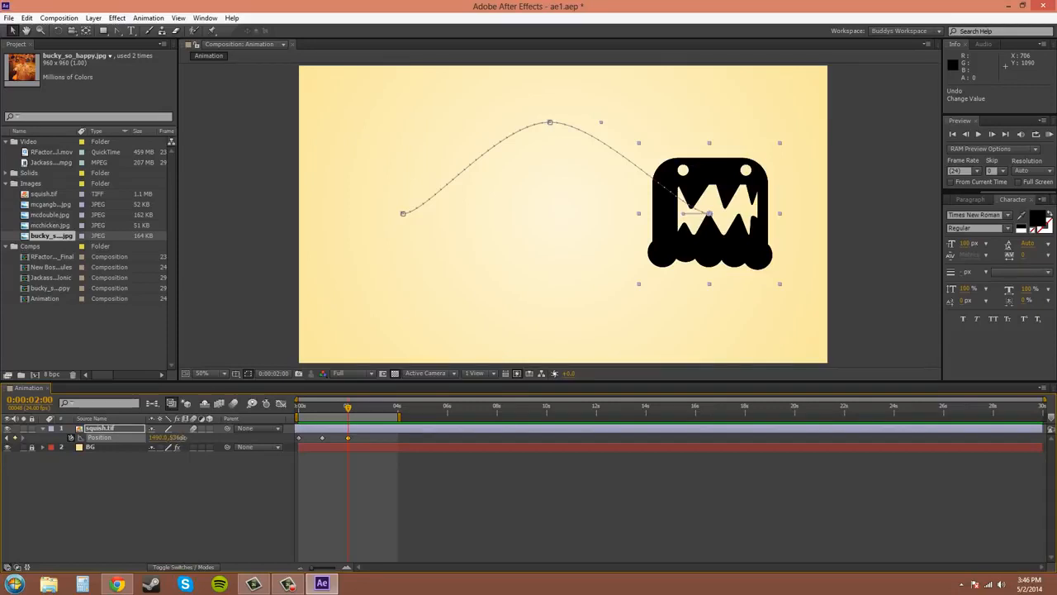
left_click_drag(183, 438, 210, 447)
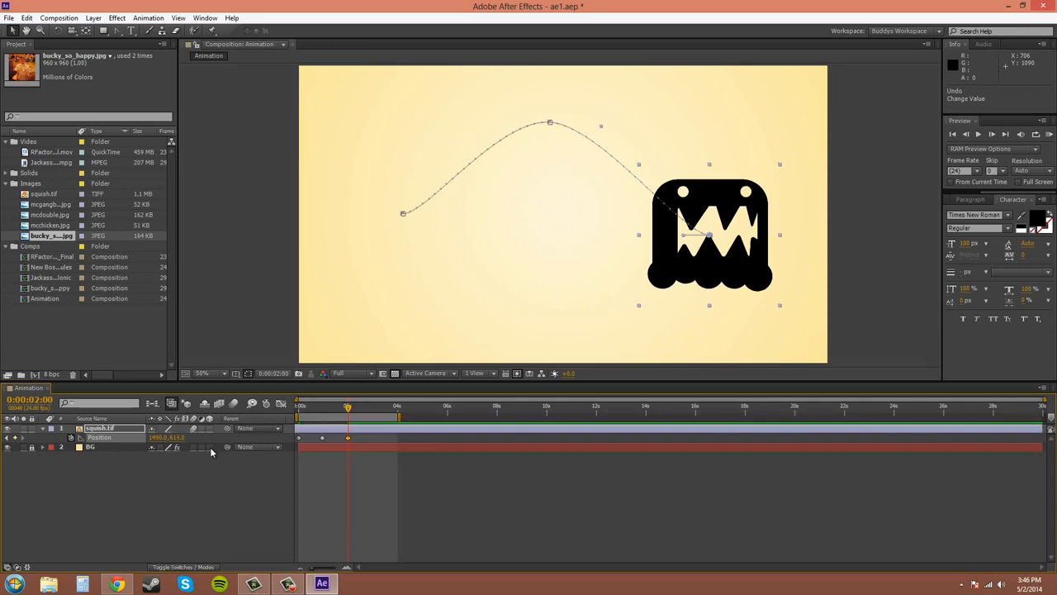
key("ctrl+z")
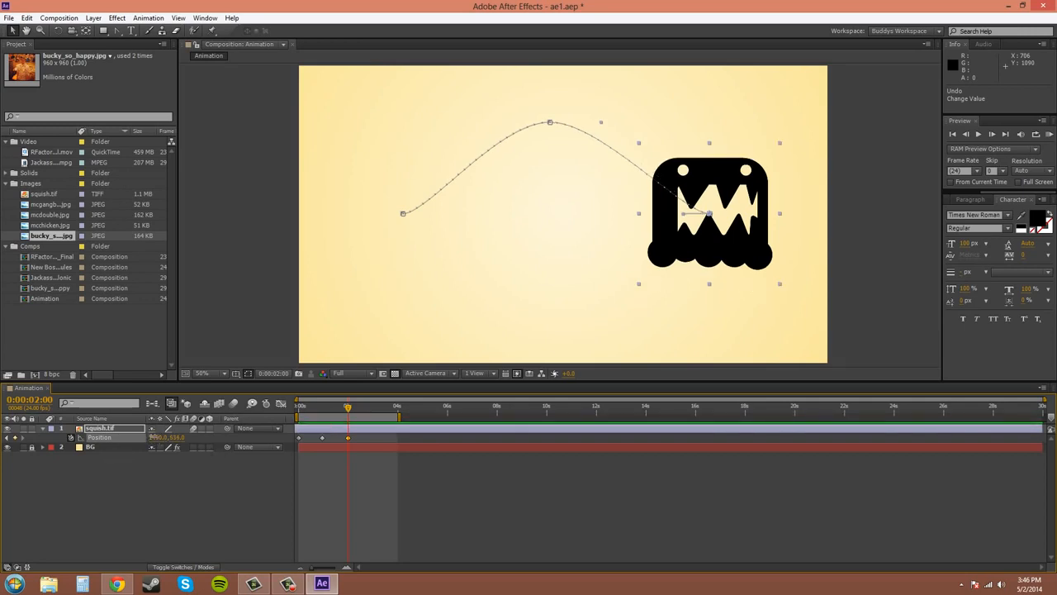
- Try adjusting the Position values of squish.tif at 0:00:02:00, entering 700 for Y, and undo the change
mouse_move(154, 437)
left_mouse_down()
mouse_move(12, 456)
mouse_move(351, 479)
mouse_move(114, 470)
mouse_move(142, 455)
left_mouse_up()
mouse_move(178, 438)
left_mouse_down()
mouse_move(226, 438)
mouse_move(183, 438)
left_mouse_up()
left_click(177, 437)
key("Return")
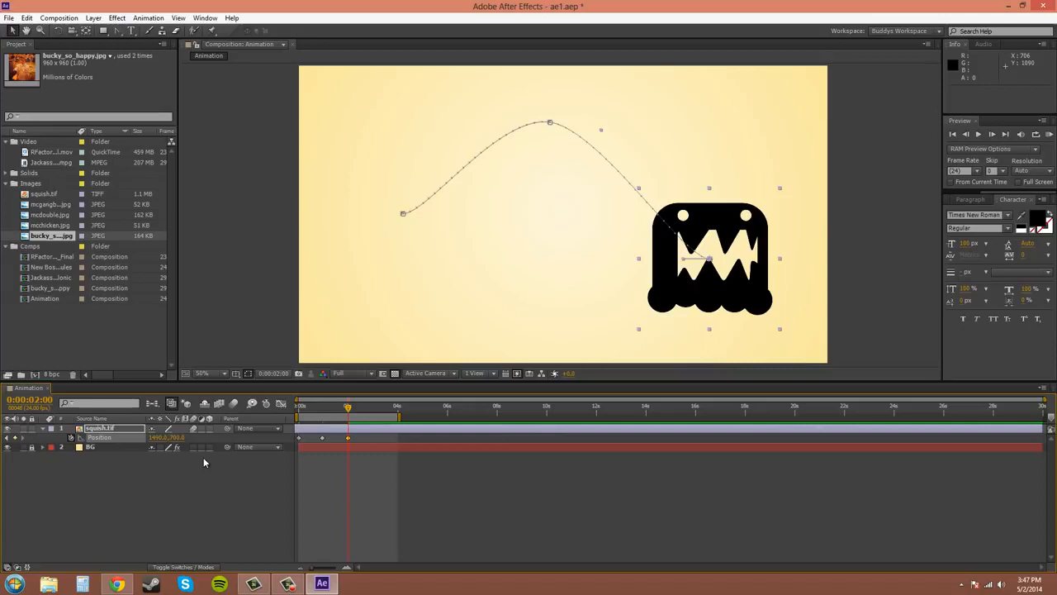
key("ctrl+z")
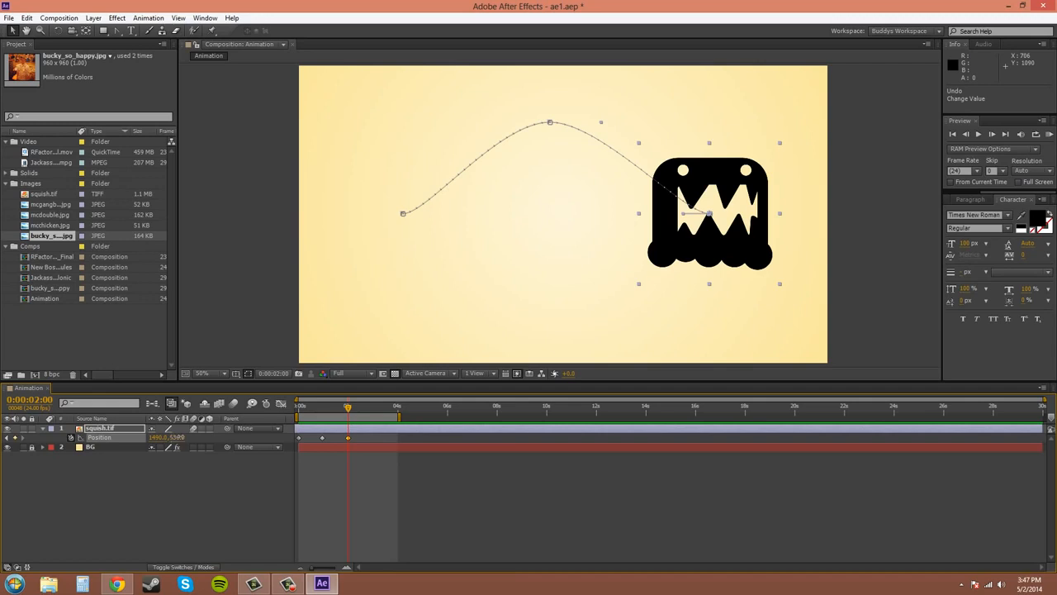
- Try a Y position of about 1006, undo it, and try X at 1622 with a smaller Y, undoing both changes
left_click_drag(179, 437, 241, 460)
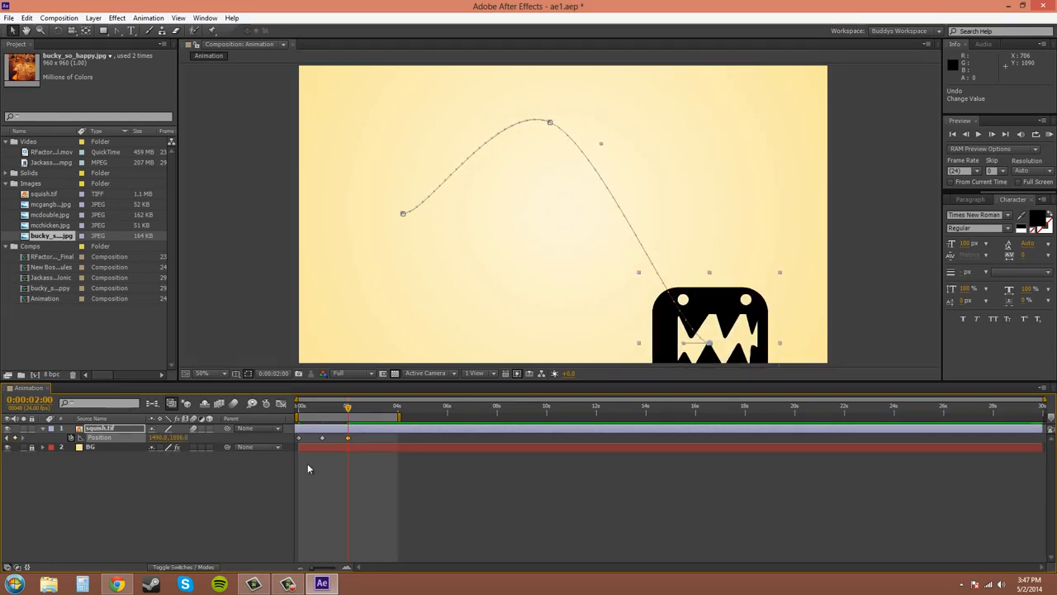
key("ctrl+z")
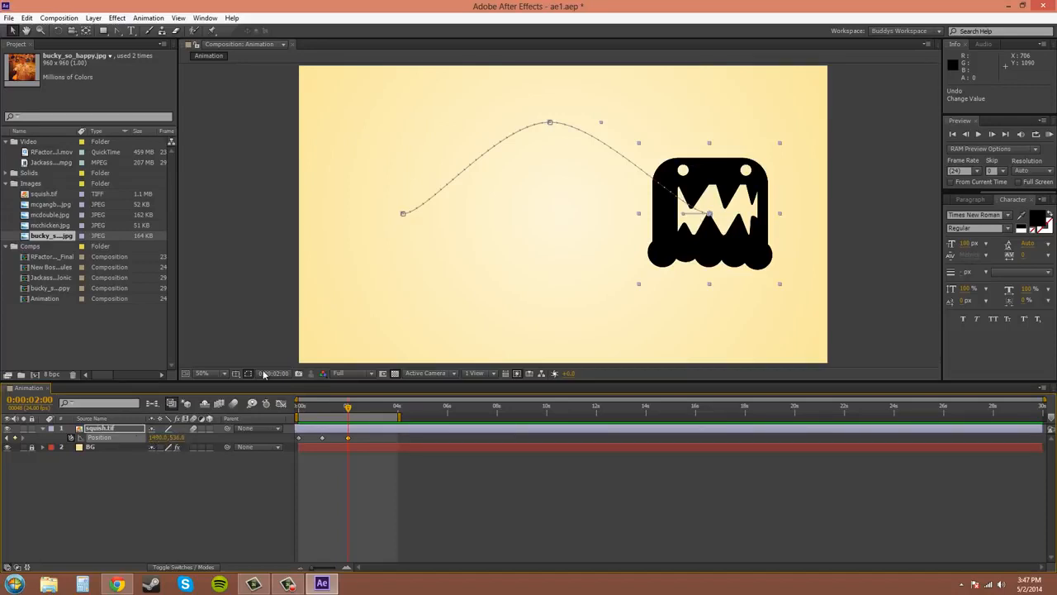
left_click_drag(165, 437, 240, 450)
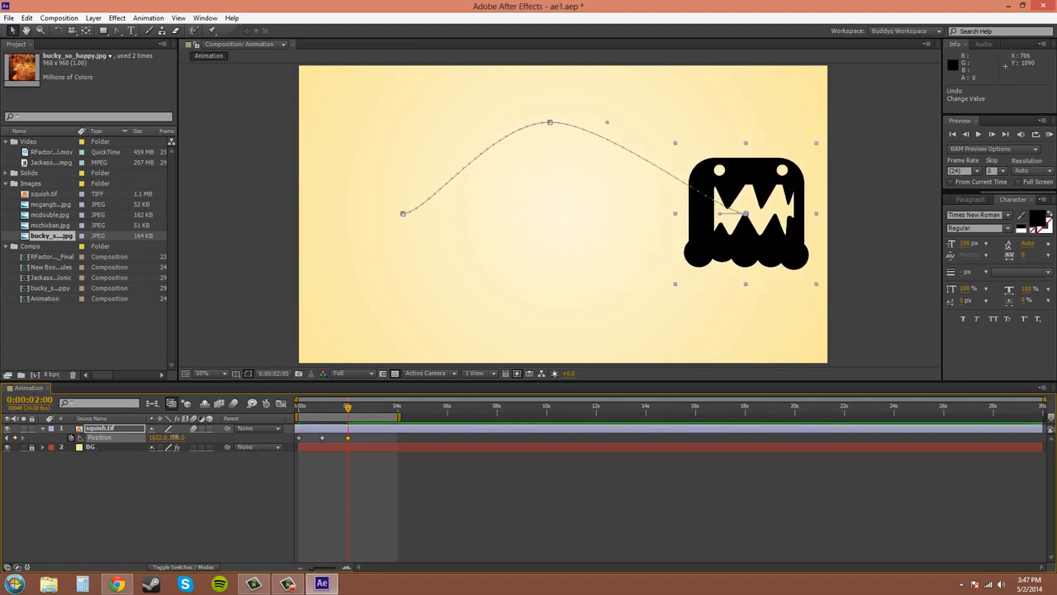
left_click_drag(171, 437, 113, 455)
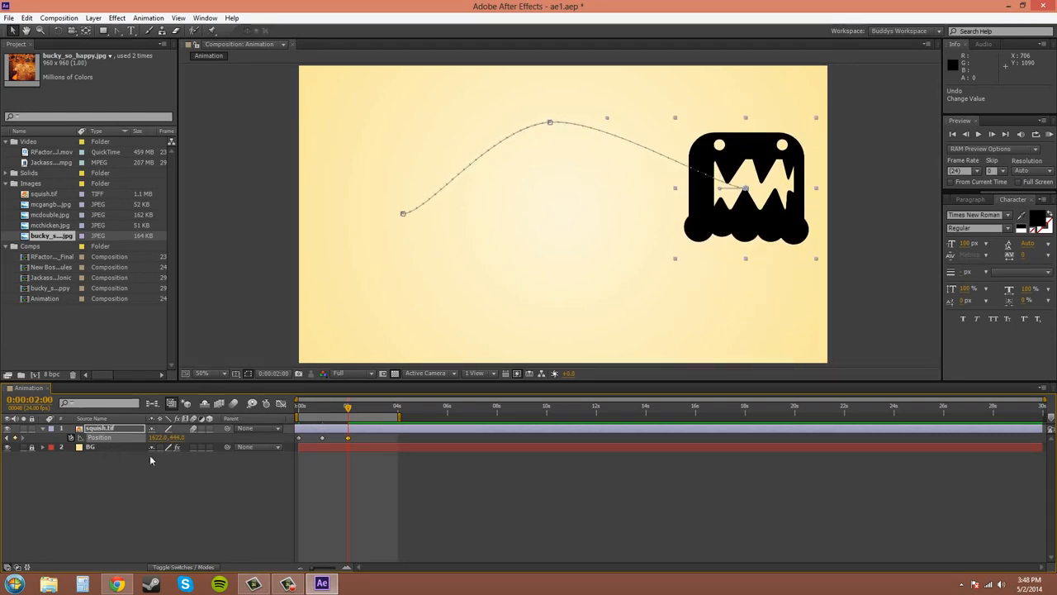
key("ctrl+z")
key("ctrl+z")
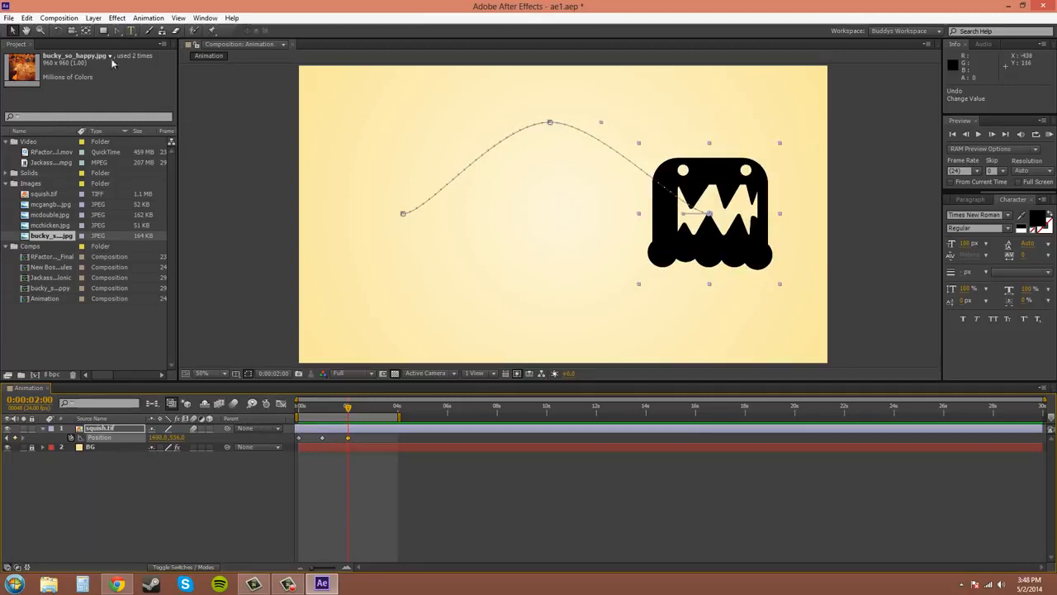
- Open the numeric Position settings for squish.tif, inspect the available units, and accept the settings with pixels kept
left_click(92, 18)
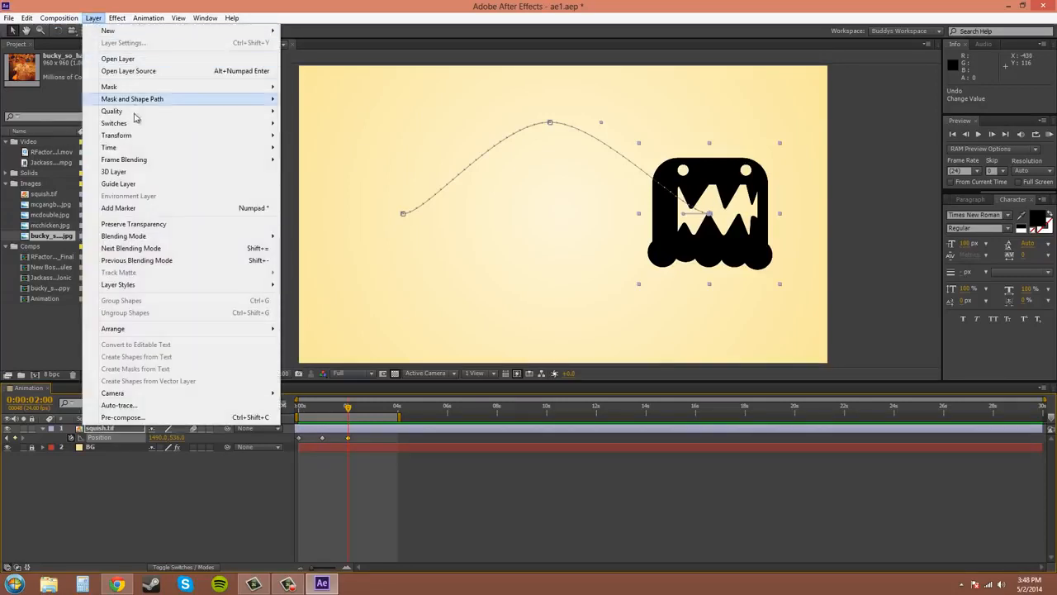
mouse_move(133, 135)
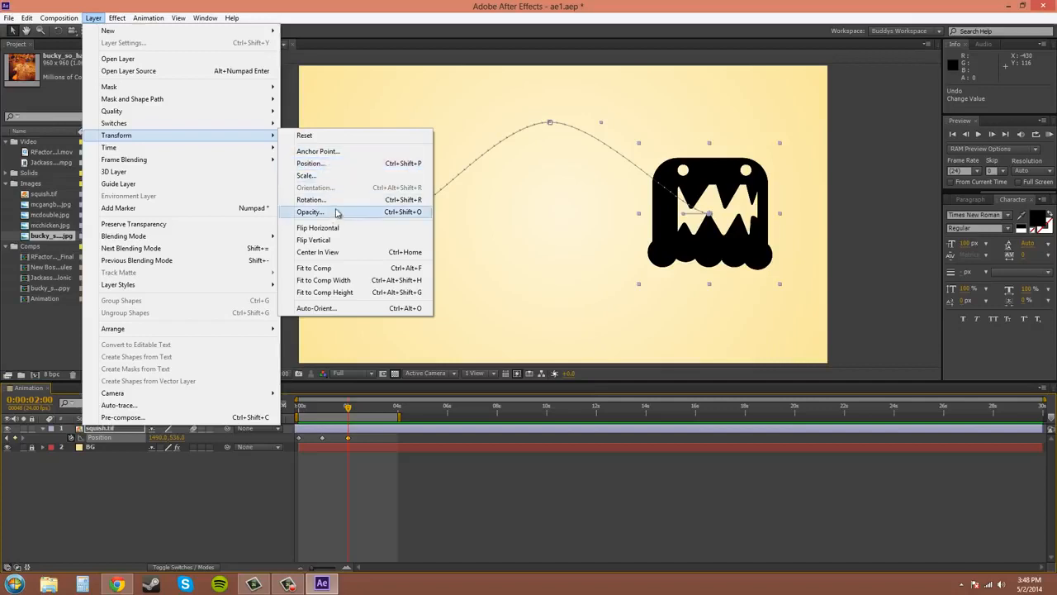
left_click(310, 164)
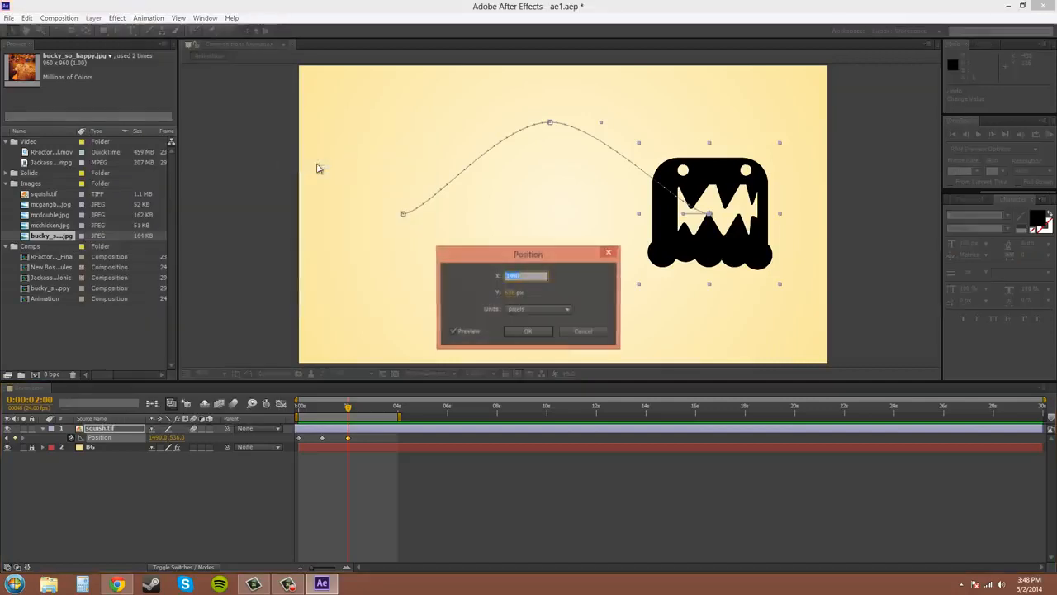
left_click(561, 310)
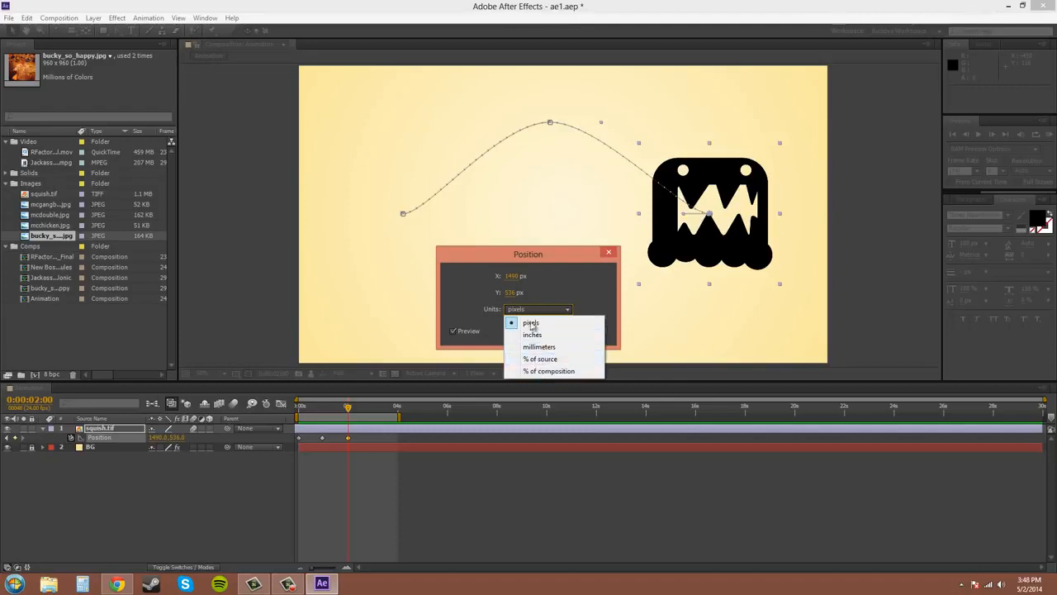
left_click(556, 290)
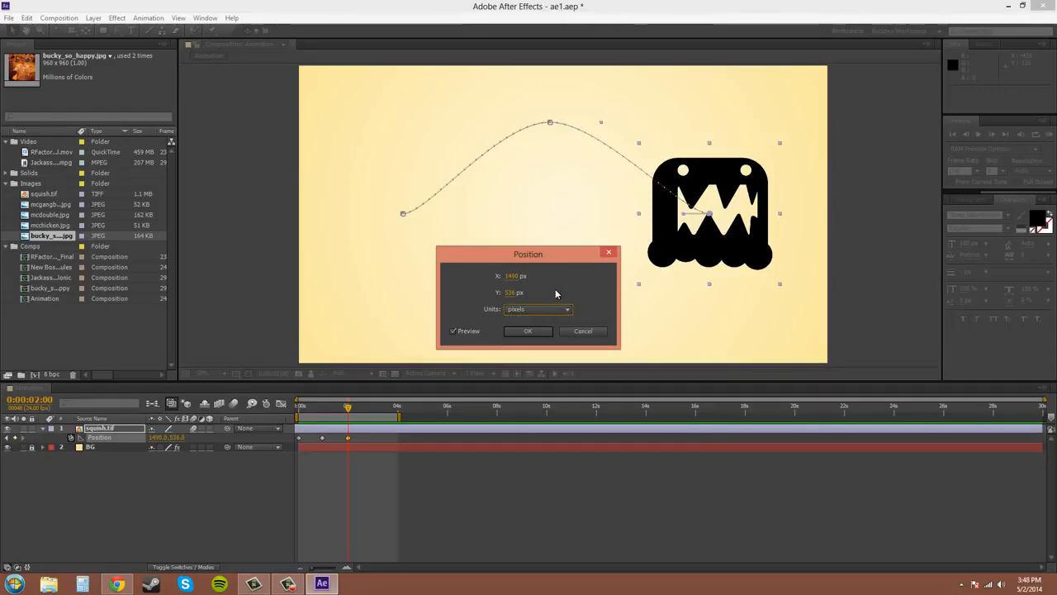
left_click_drag(537, 259, 419, 241)
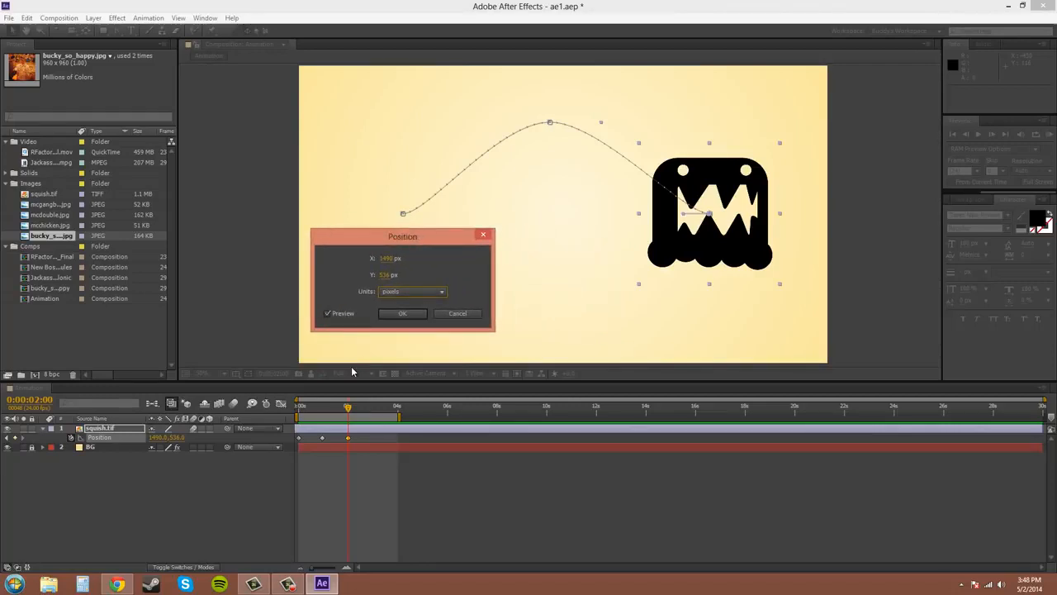
left_click(401, 315)
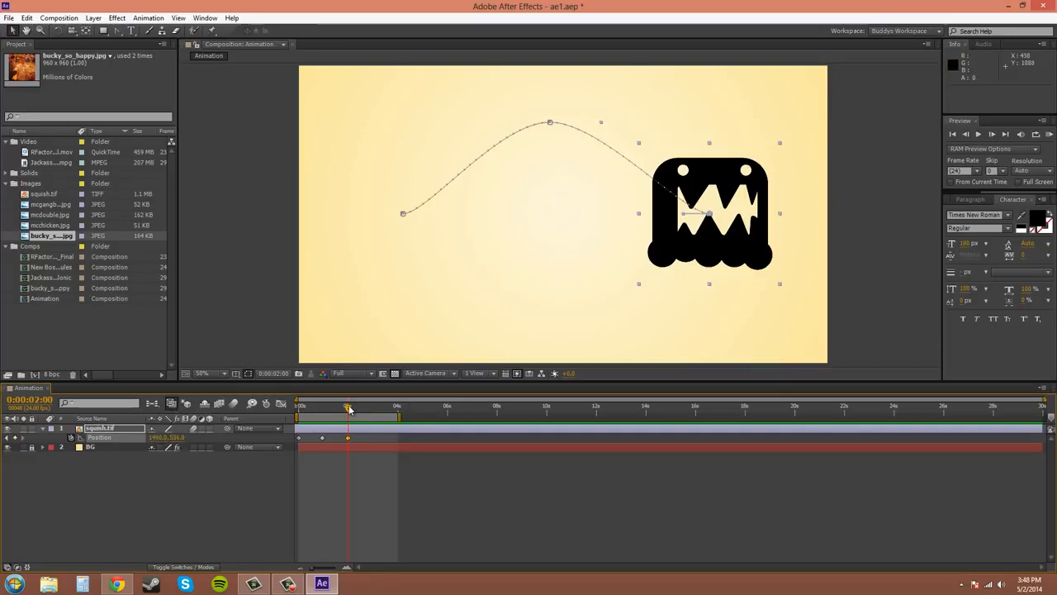
- Turn off Live Update at 0:00:01:00 and test it by scrubbing to the start and to 0:00:02:00
left_click_drag(347, 407, 323, 419)
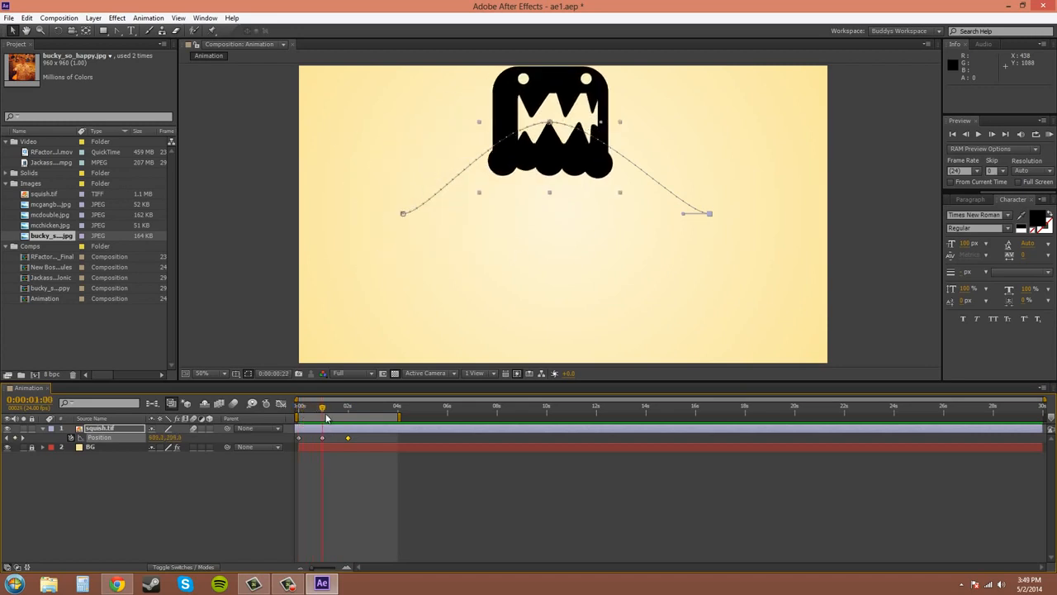
left_click(172, 404)
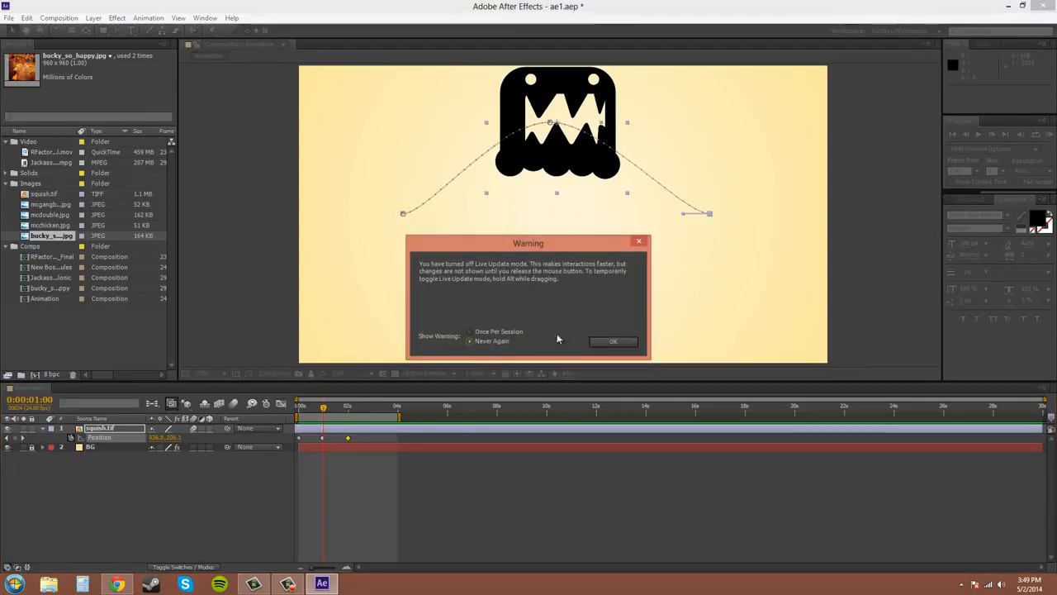
left_click(610, 342)
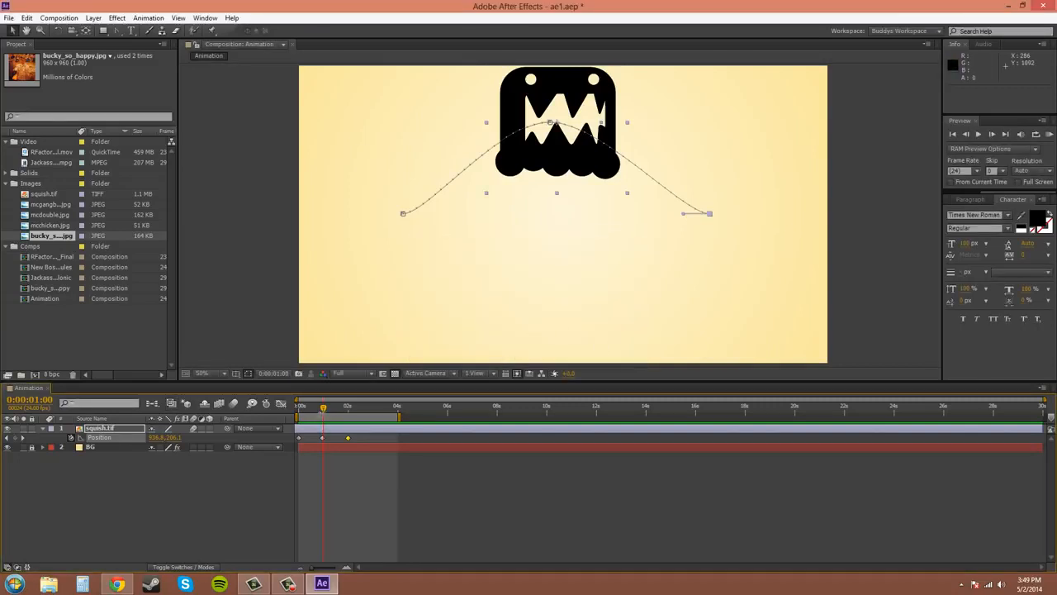
left_click_drag(323, 409, 299, 445)
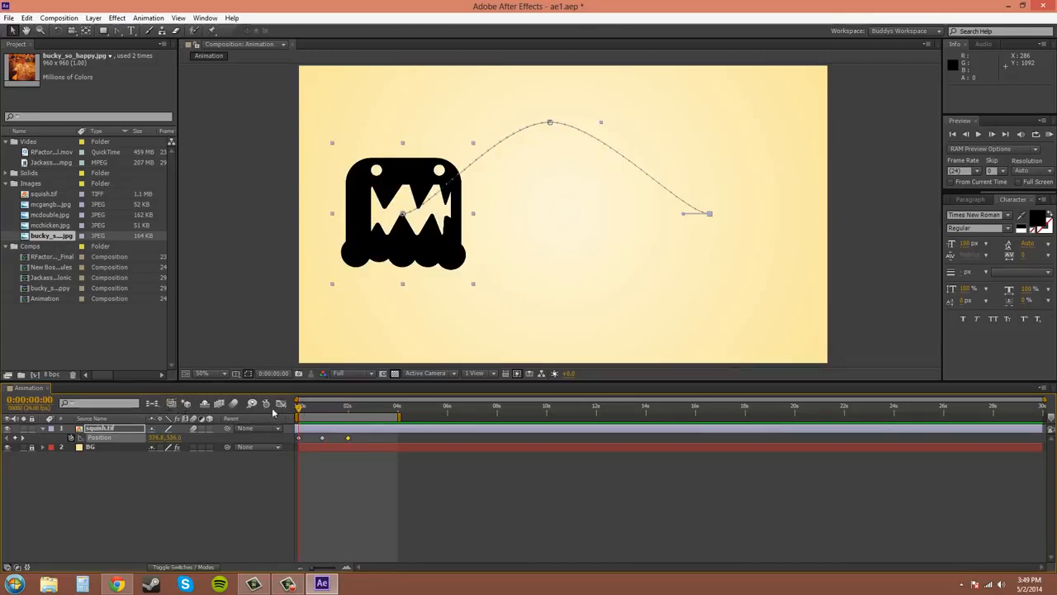
left_click_drag(297, 411, 347, 420)
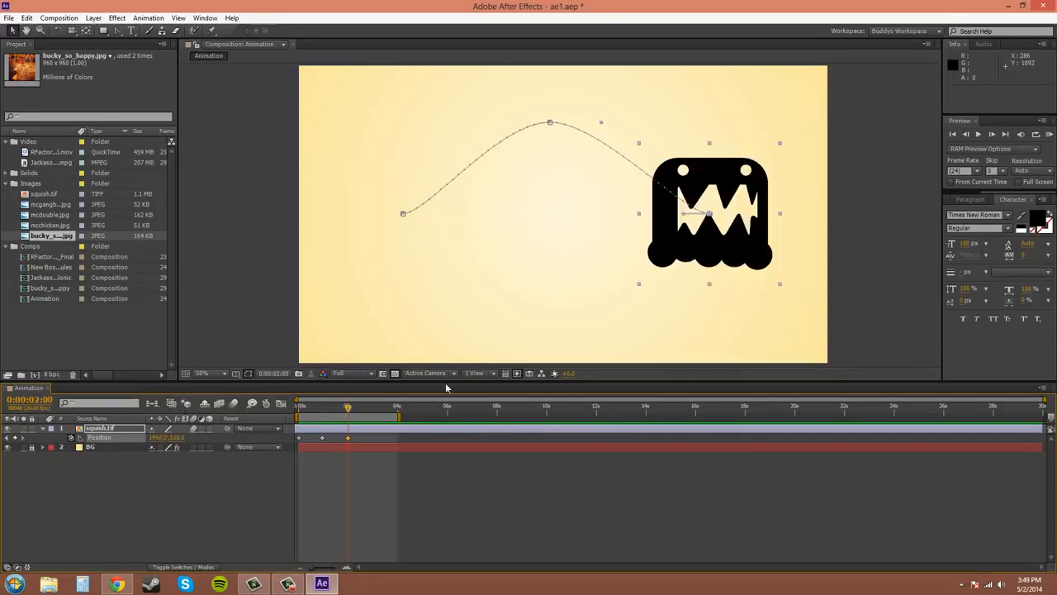
- Return the current time to 0:00:00:00 and save the project
left_click_drag(349, 409, 295, 417)
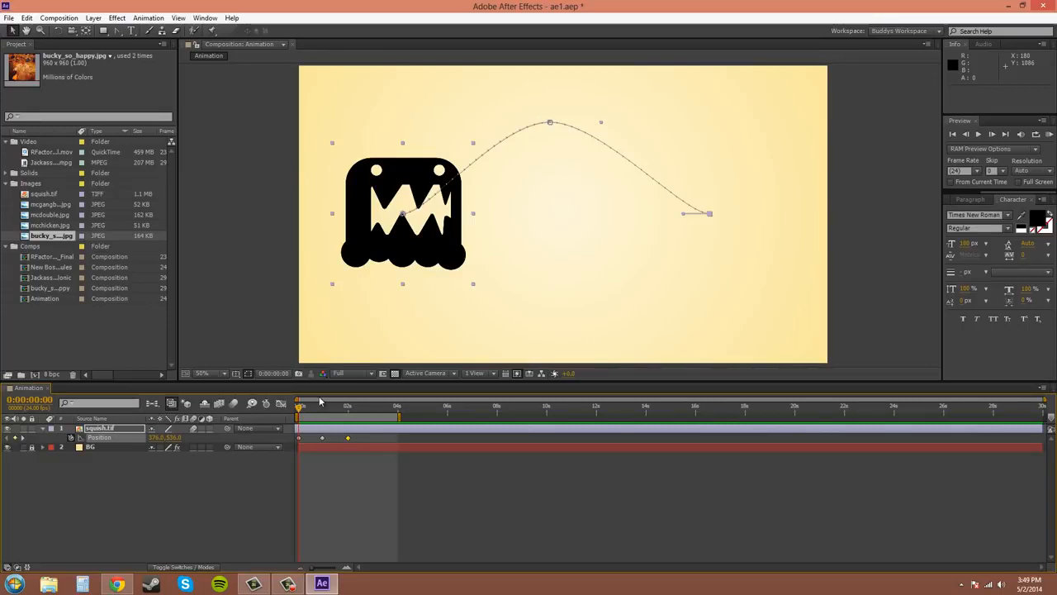
left_click(8, 18)
left_click(24, 108)
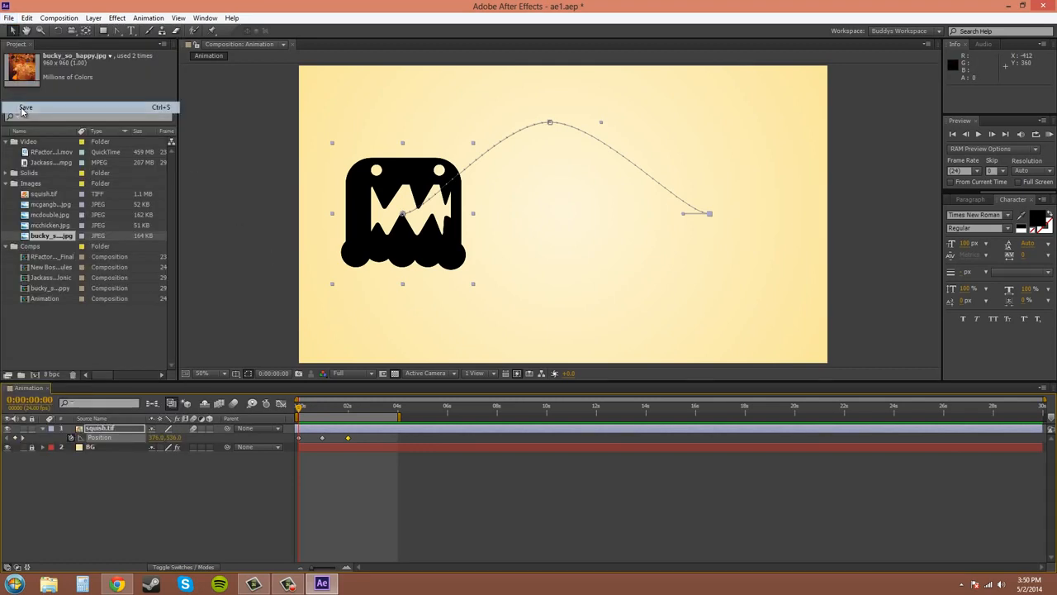